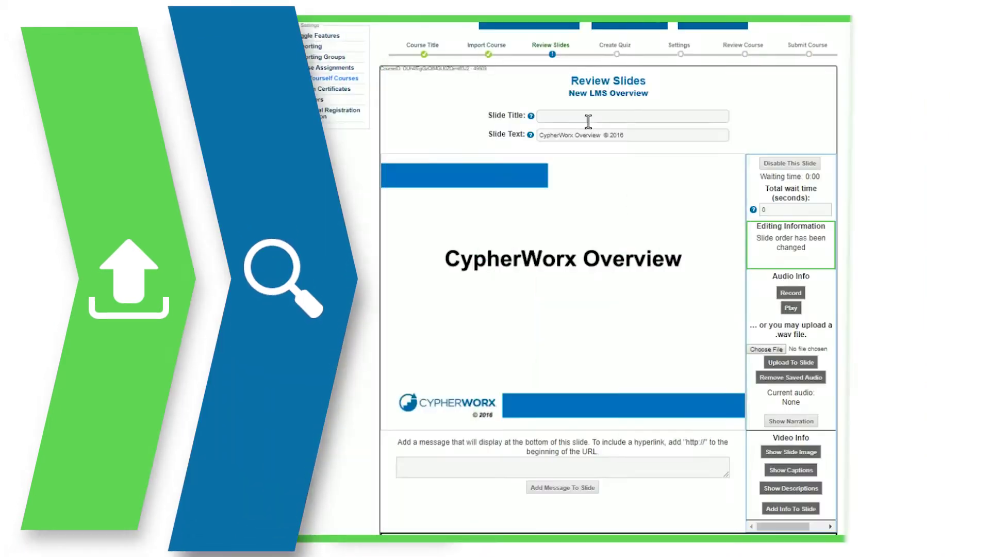
text(New Slide Title)
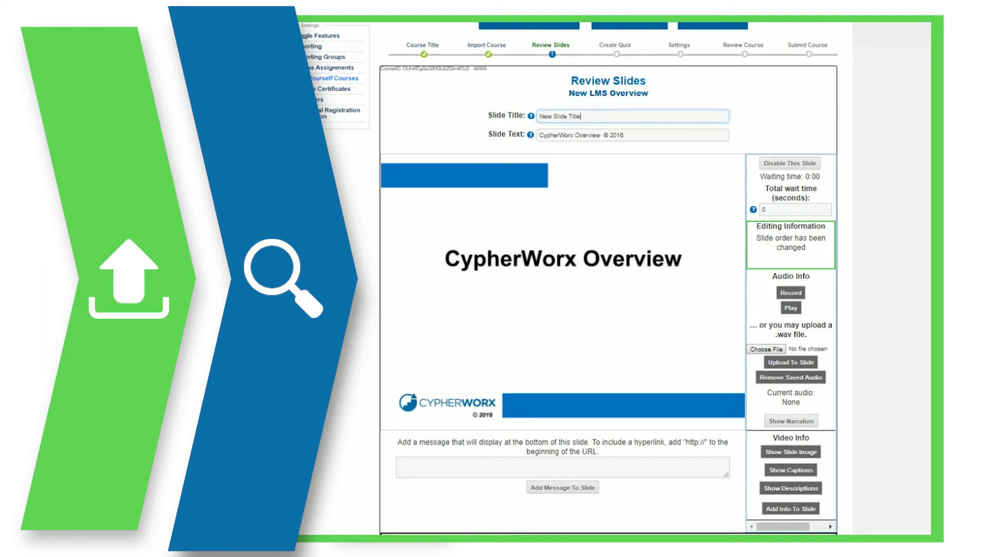
- Confirm the slide title 'New Slide Title' and check the Clock Hours explanation in Settings
key(Return)
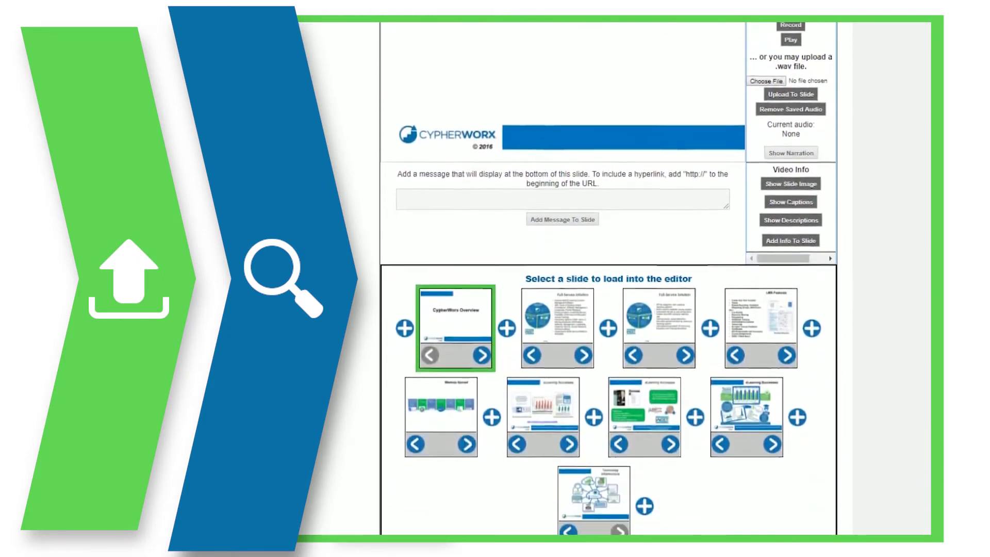
text(y org)
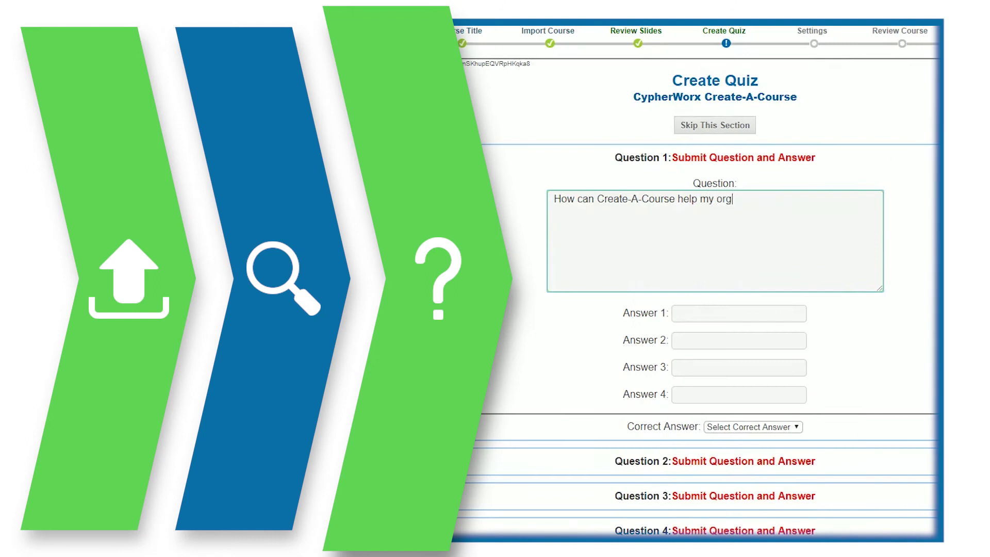
text(anization?)
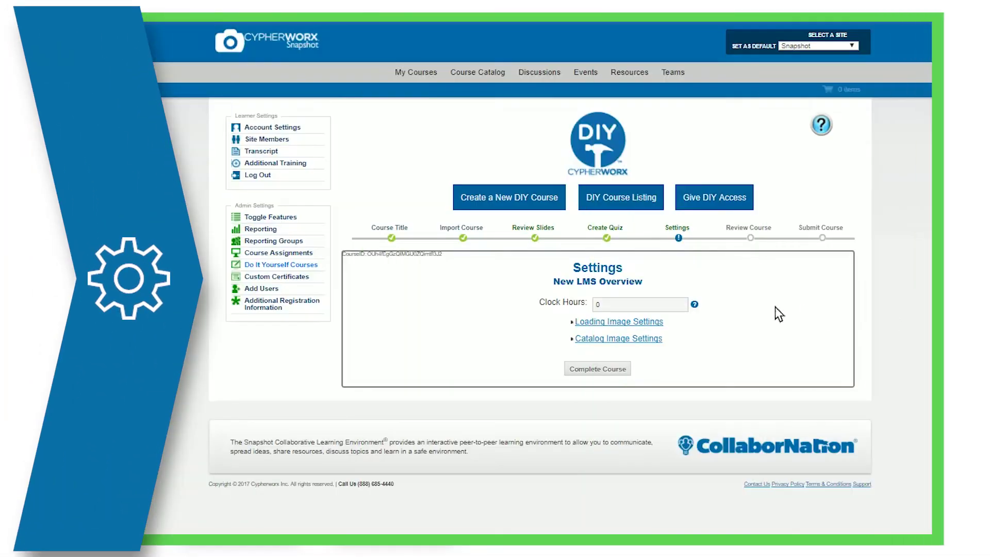
click(696, 304)
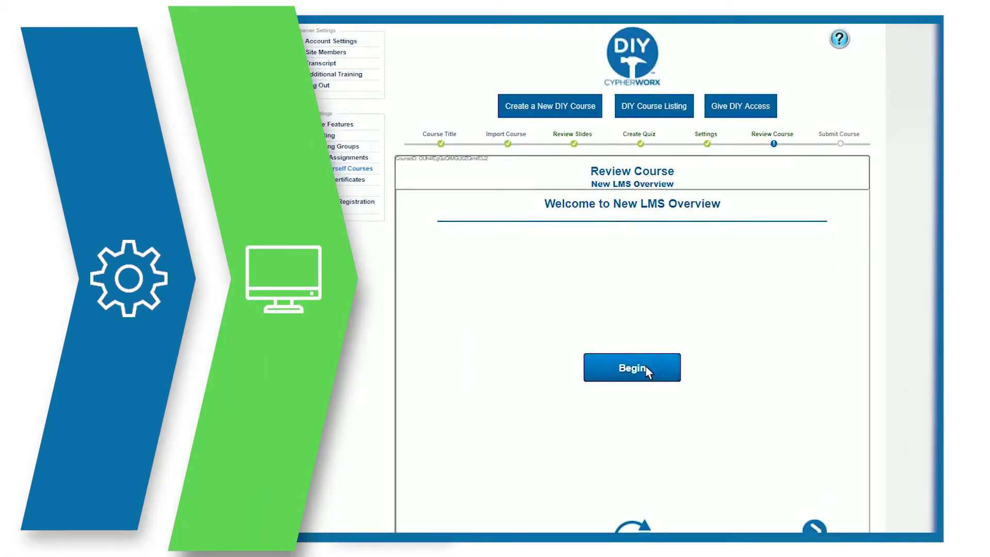
- Begin the Review Course preview of New LMS Overview from its welcome screen
click(649, 371)
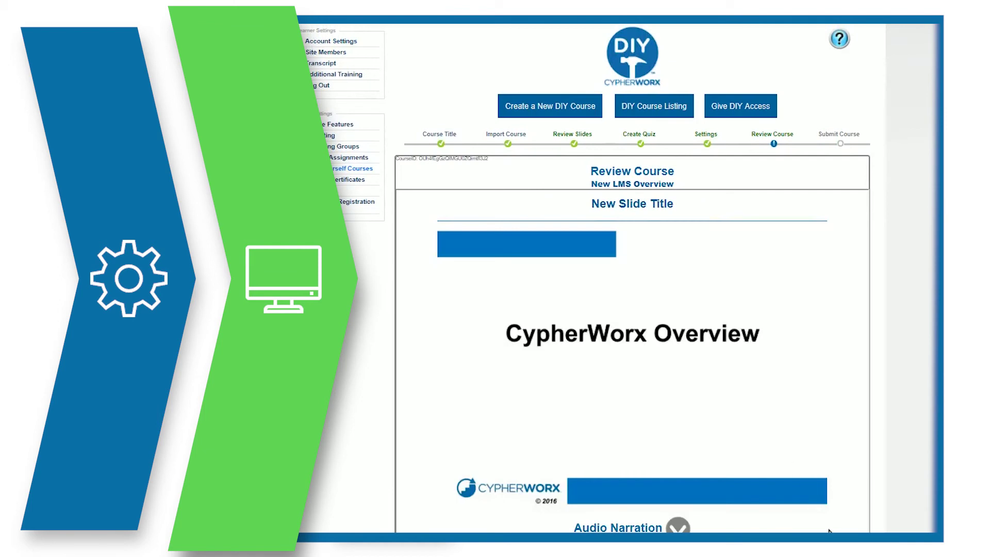